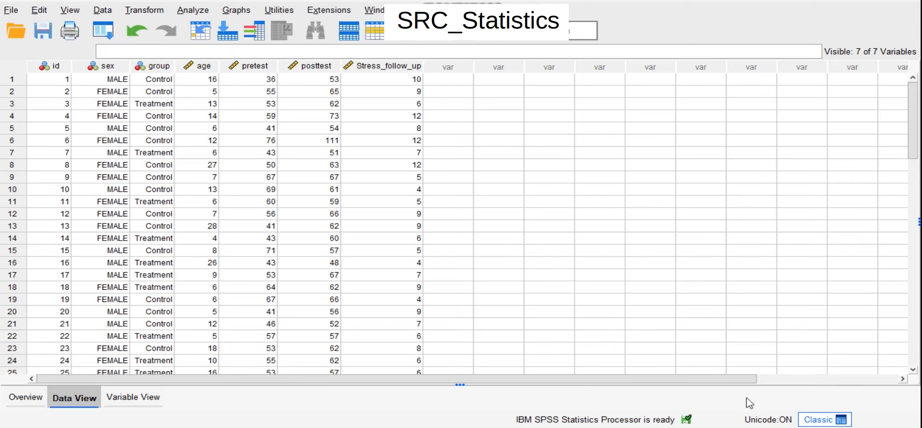
# Step: Review the dataset's variable definitions and return to the case data
pyautogui.click(134, 397)
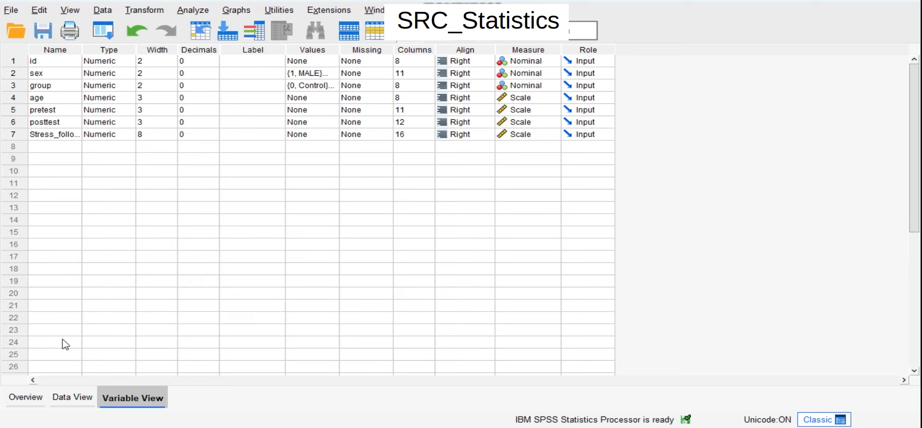
pyautogui.click(64, 402)
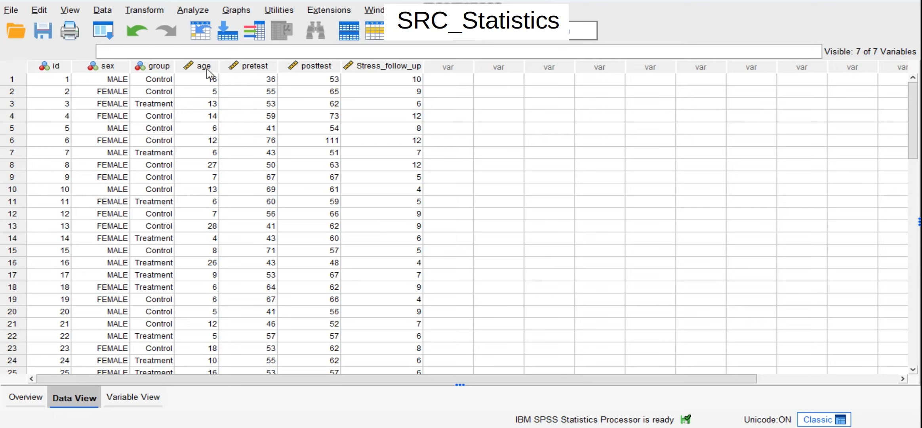
pyautogui.moveTo(208, 71)
# Step: Start a One-Sample T Test, reset its previous settings and add age as the test variable
pyautogui.click(187, 12)
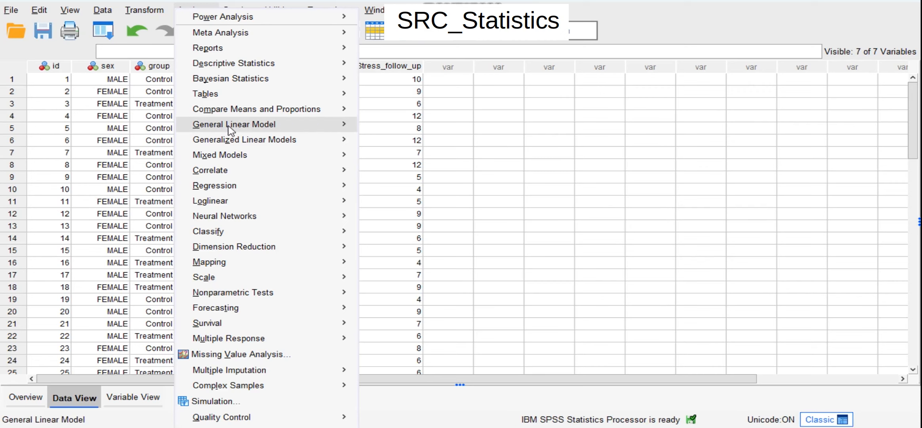
pyautogui.moveTo(228, 126)
pyautogui.moveTo(235, 114)
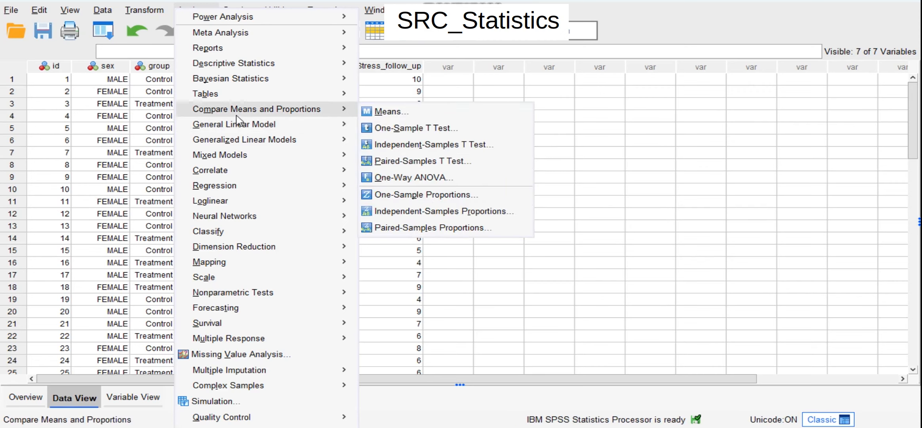
pyautogui.click(412, 127)
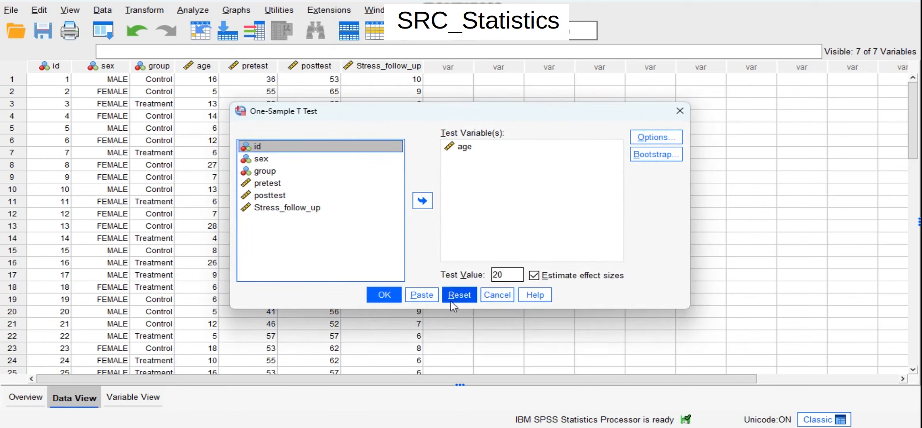
pyautogui.click(459, 295)
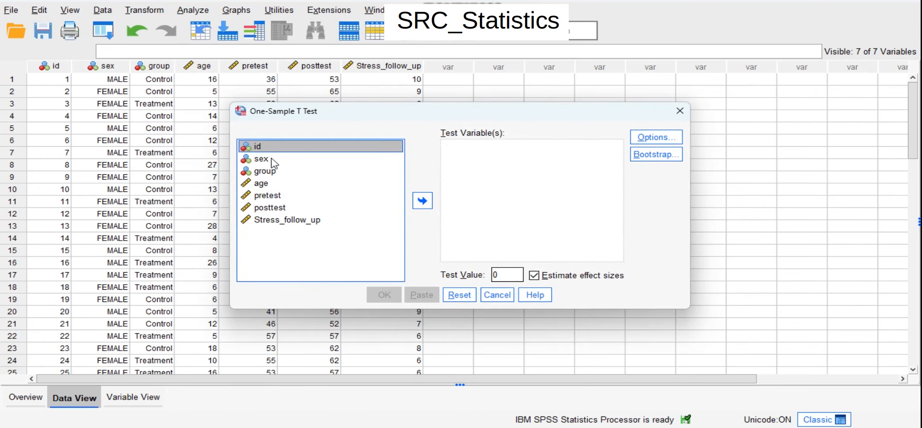
pyautogui.click(261, 184)
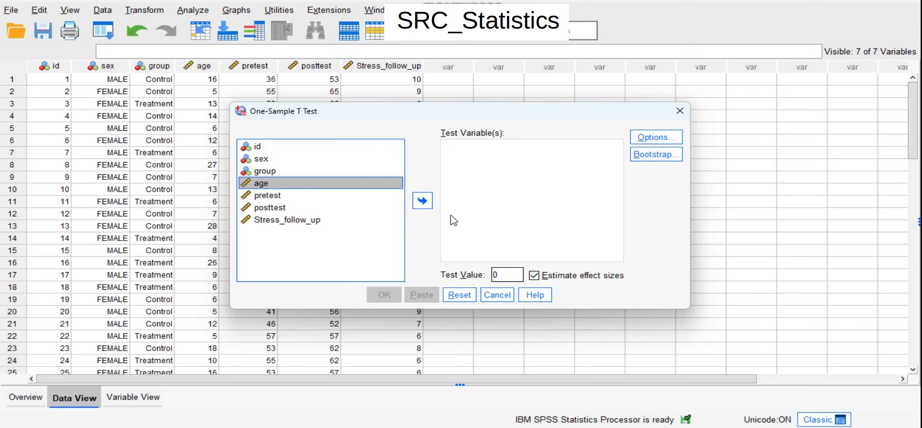
pyautogui.click(422, 200)
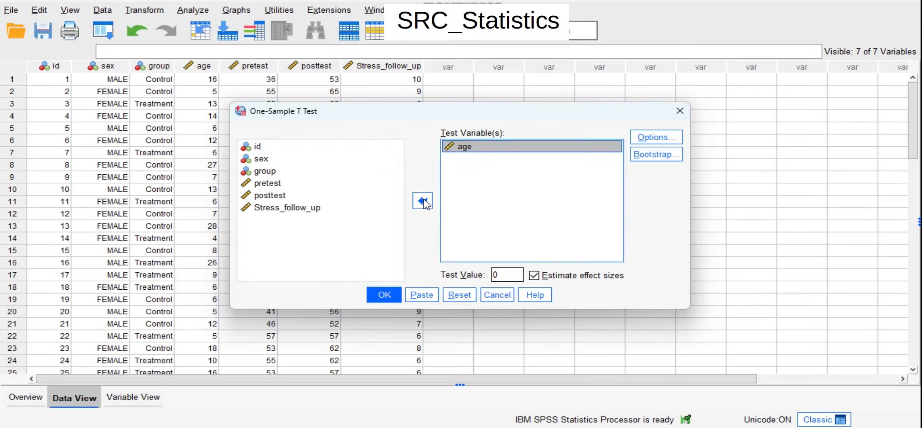
# Step: Set the test value to 20, keep effect size estimation enabled and run the One-Sample T Test
pyautogui.doubleClick(510, 274)
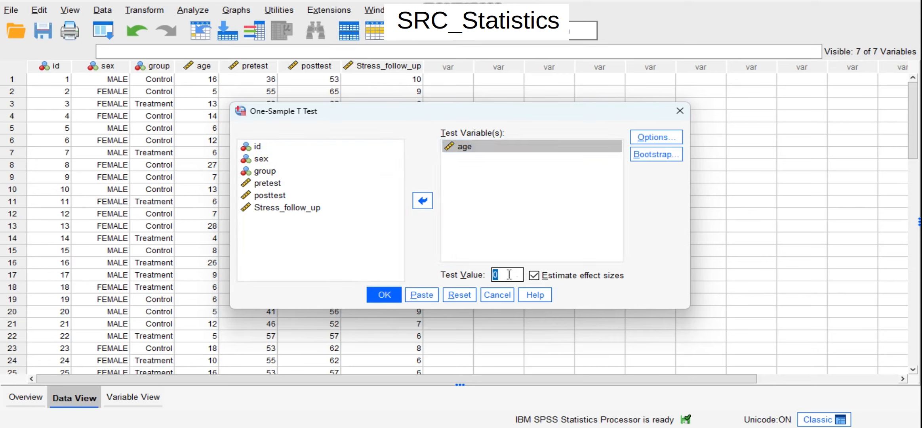
pyautogui.write('20')
pyautogui.click(646, 139)
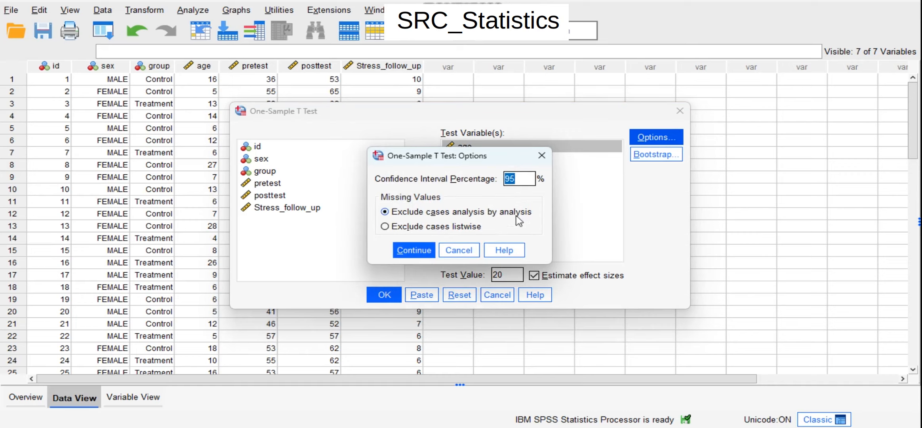
pyautogui.click(541, 155)
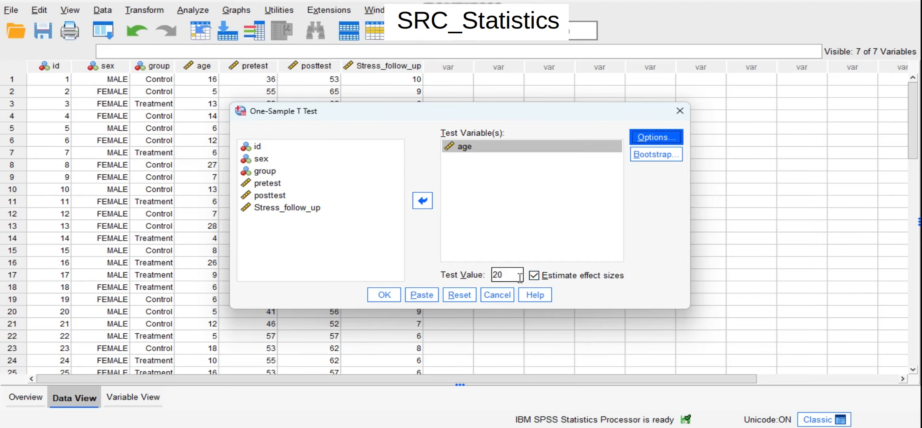
pyautogui.click(533, 276)
pyautogui.click(533, 276)
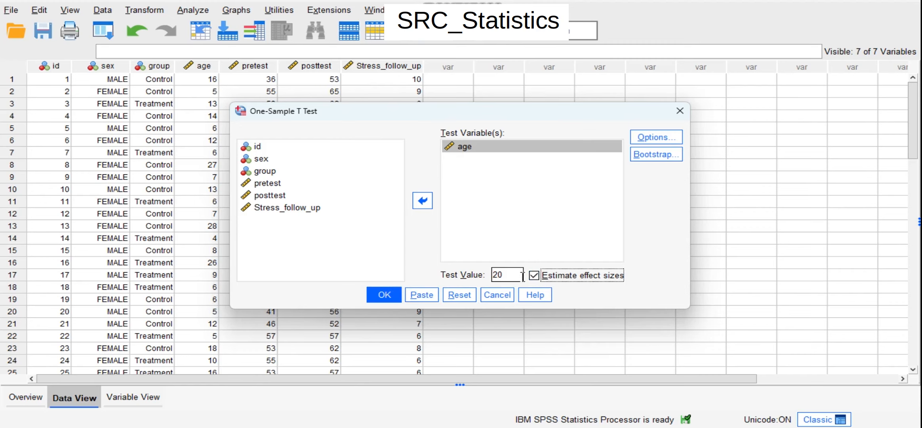
pyautogui.click(372, 295)
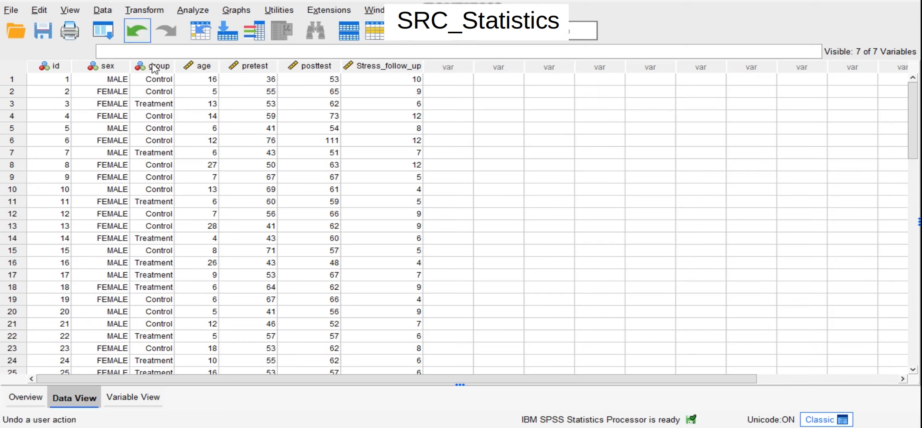
# Step: Start an Independent-Samples T Test and add age as the test variable
pyautogui.moveTo(202, 66)
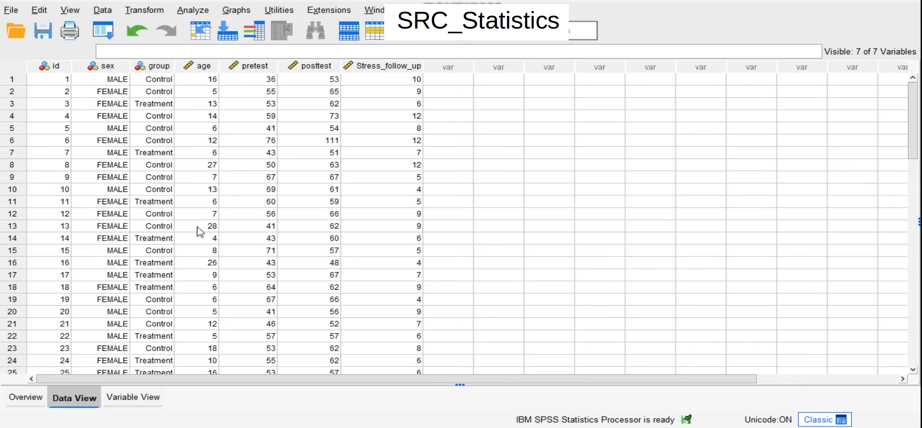
pyautogui.click(194, 8)
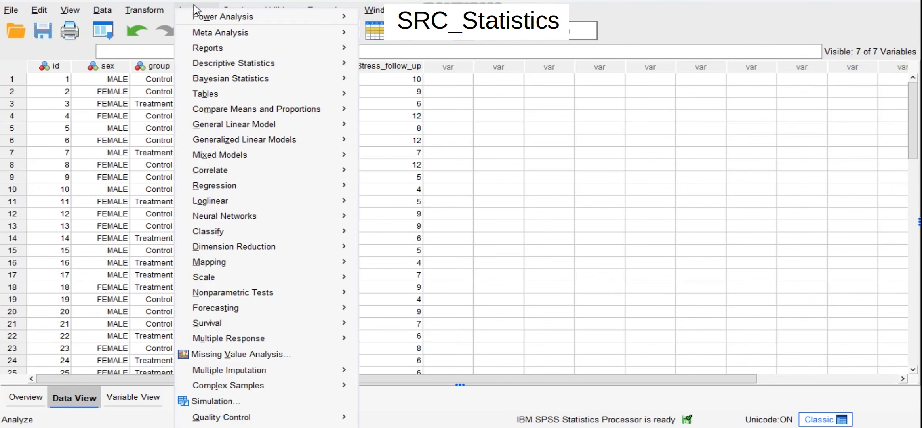
pyautogui.moveTo(223, 108)
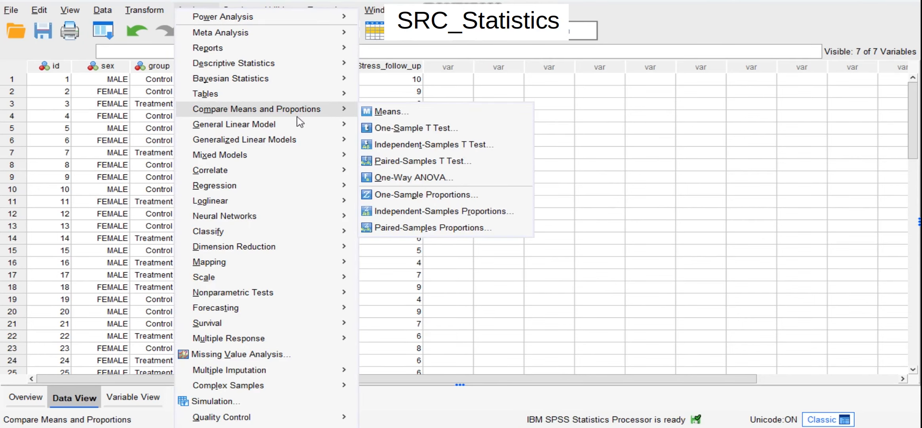
pyautogui.click(407, 145)
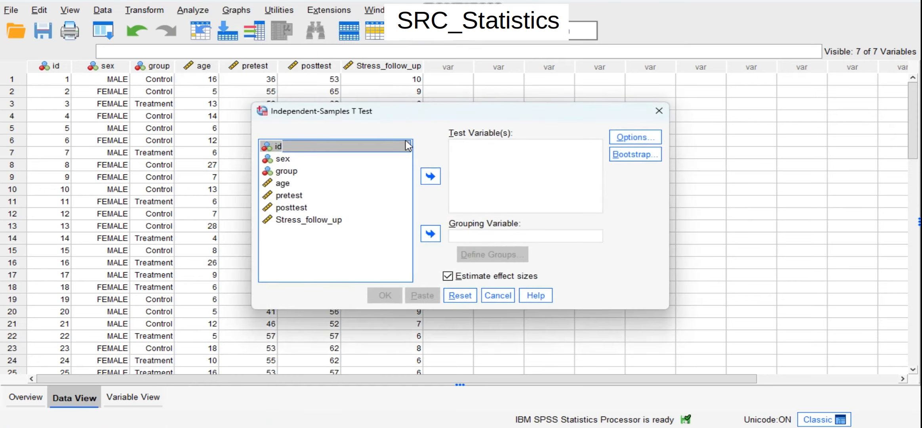
pyautogui.click(281, 184)
pyautogui.click(431, 177)
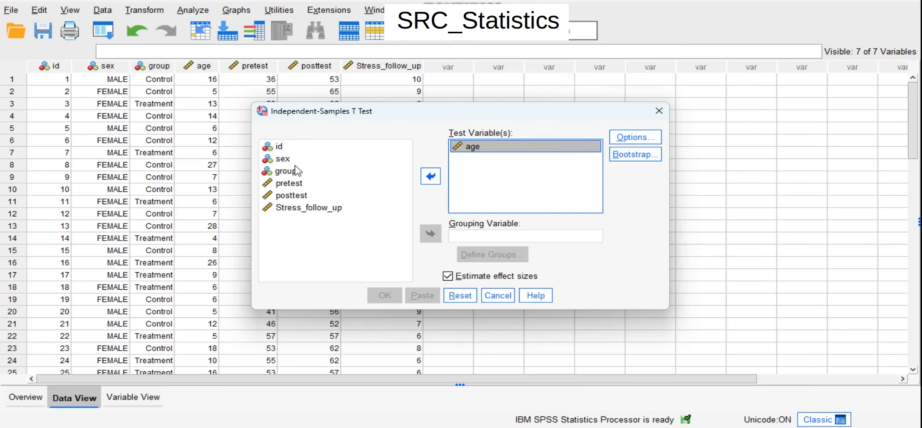
# Step: Assign sex as the grouping variable and enter 1 for Group 1 and 2 for Group 2
pyautogui.click(278, 160)
pyautogui.click(431, 234)
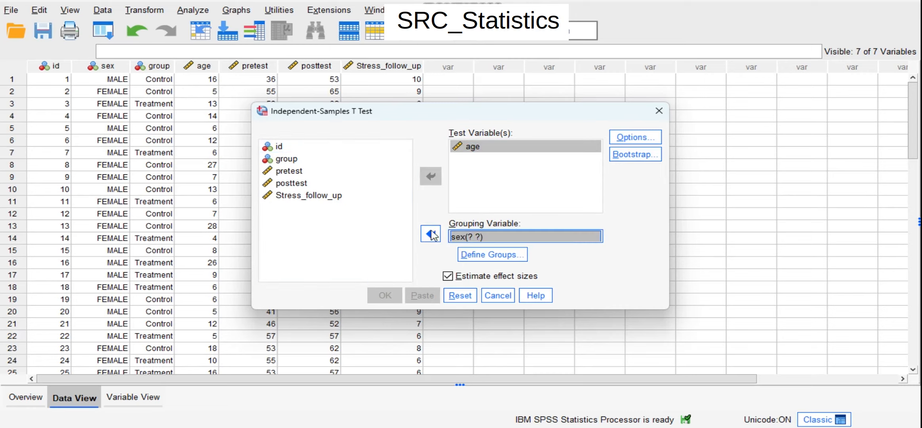
pyautogui.click(503, 256)
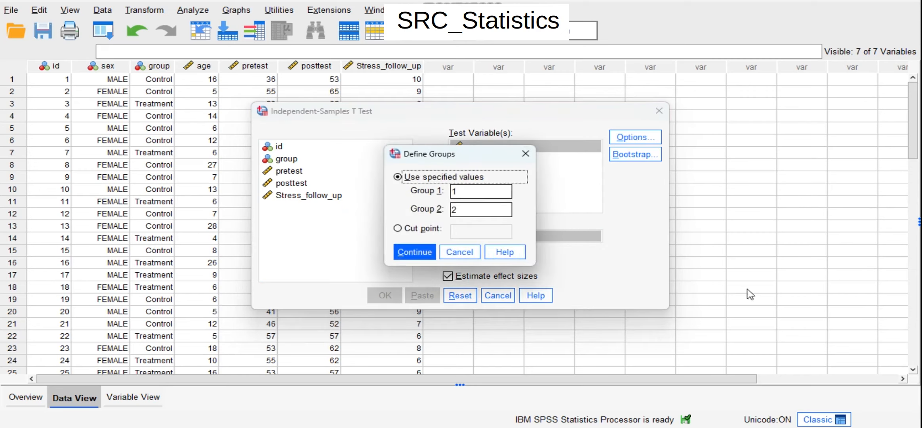
pyautogui.press('Escape')
pyautogui.press('Escape')
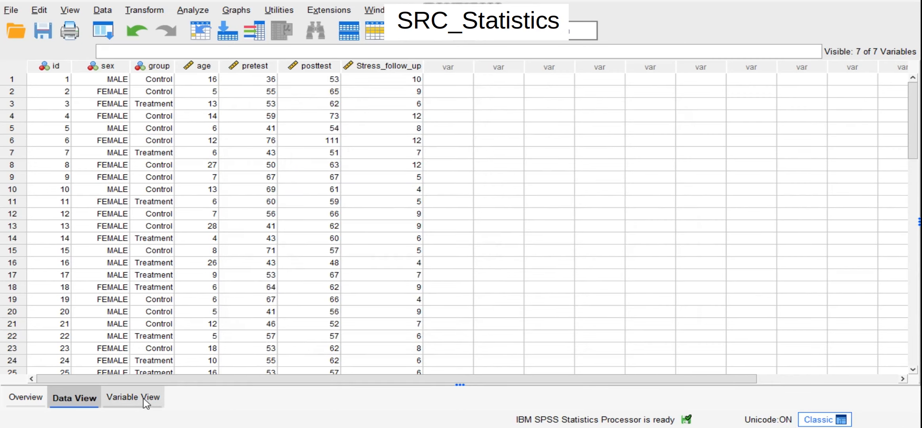
# Step: Check the value labels of the sex variable in the variable definitions and return to the case data
pyautogui.click(146, 397)
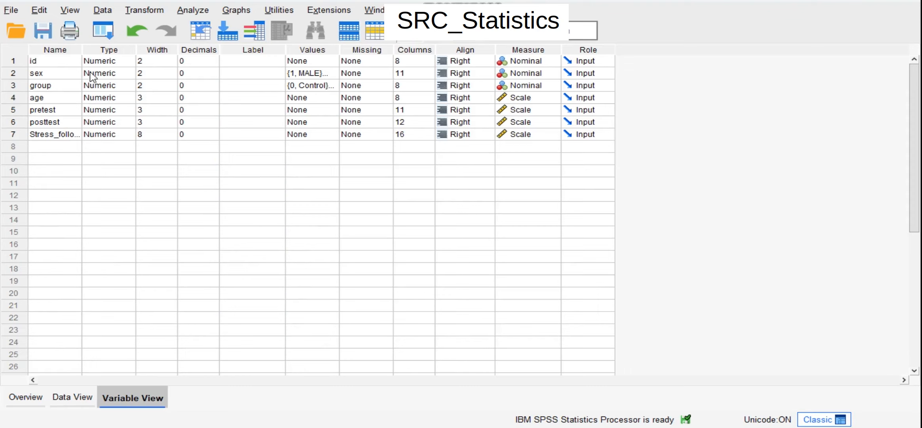
pyautogui.click(332, 77)
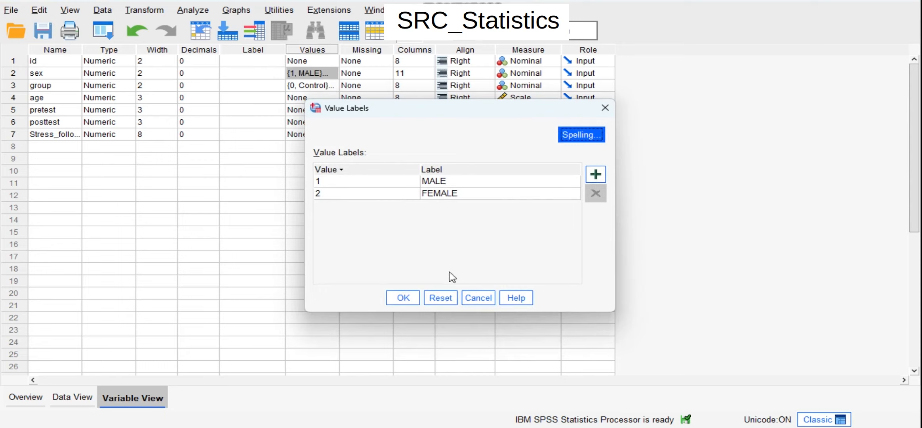
pyautogui.click(401, 298)
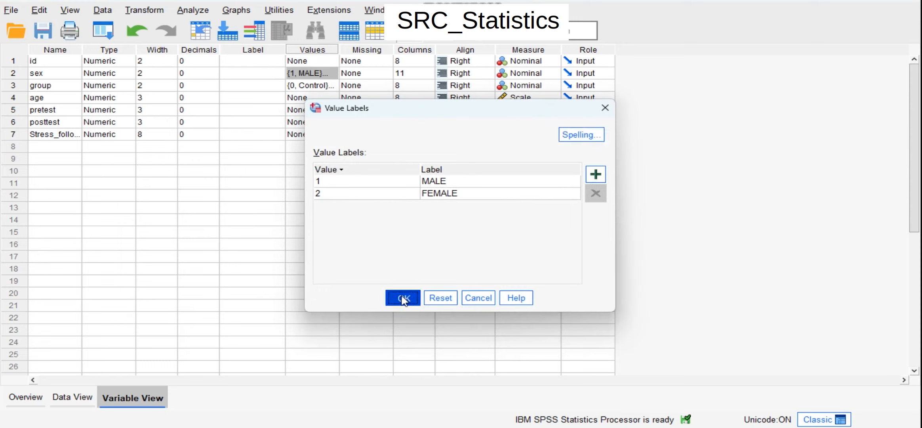
pyautogui.click(75, 396)
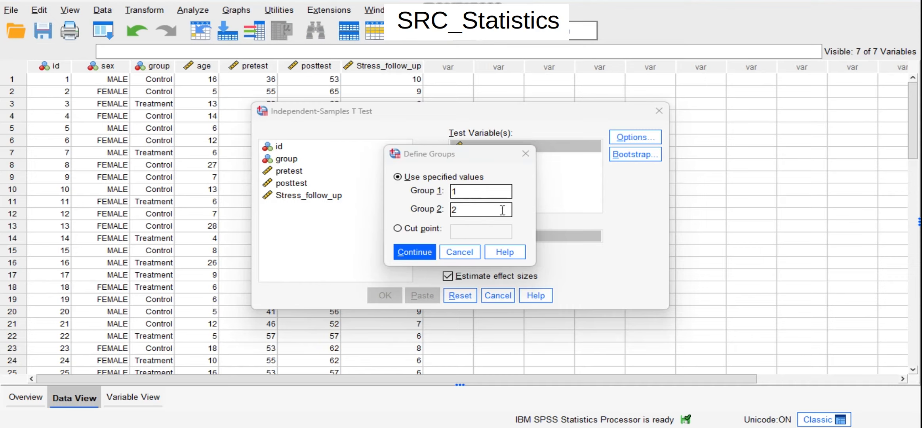
# Step: Confirm groups 1 and 2 for sex, accept the 95% confidence interval option and run the Independent-Samples T Test
pyautogui.click(424, 252)
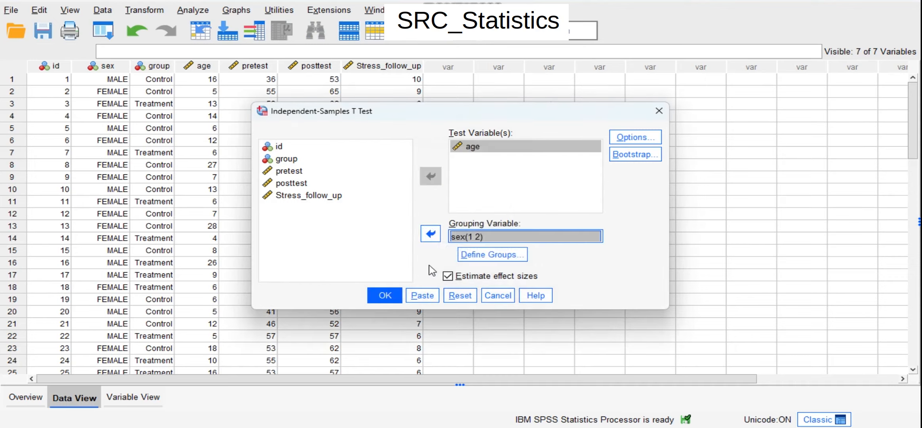
pyautogui.click(637, 138)
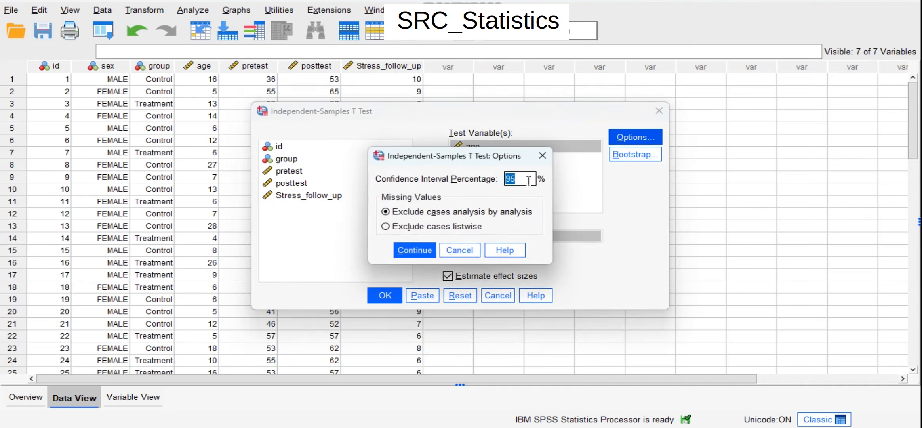
pyautogui.click(426, 253)
pyautogui.click(383, 294)
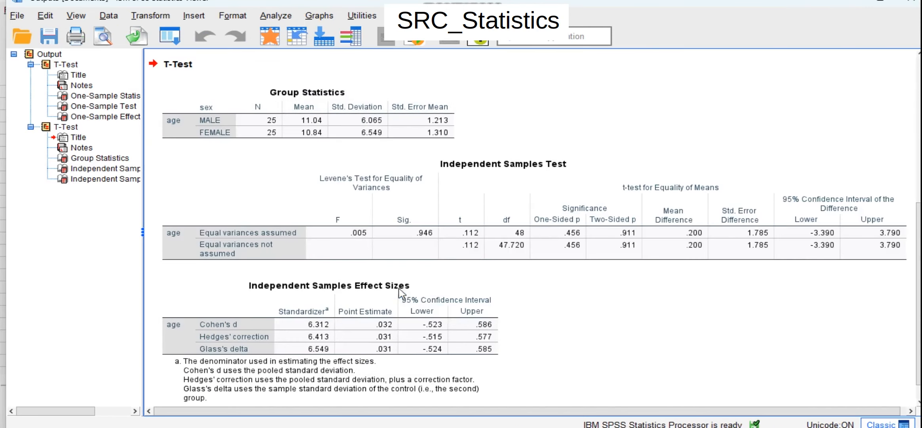
# Step: Examine the Group Statistics, Independent Samples Test and Independent Samples Effect Sizes tables in the output
pyautogui.scroll(-3, 454, 259)
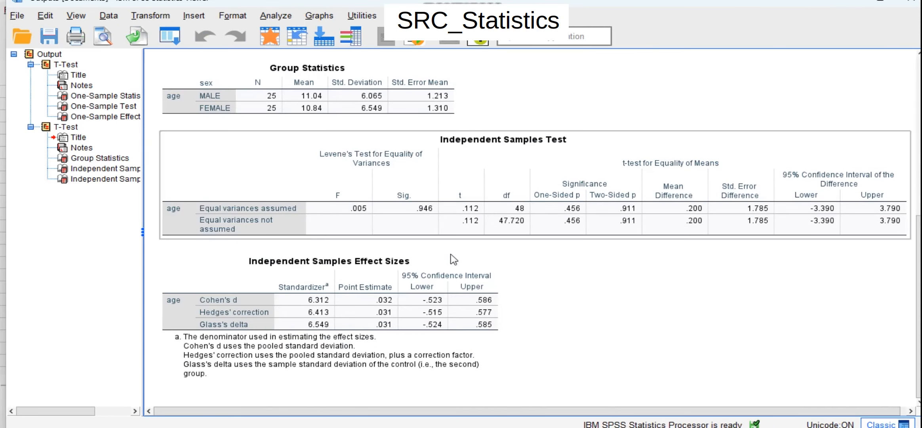
pyautogui.click(481, 237)
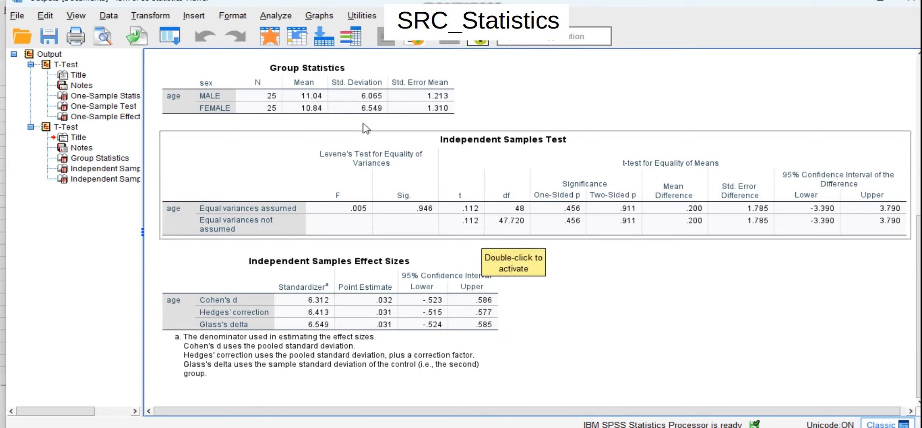
pyautogui.click(351, 93)
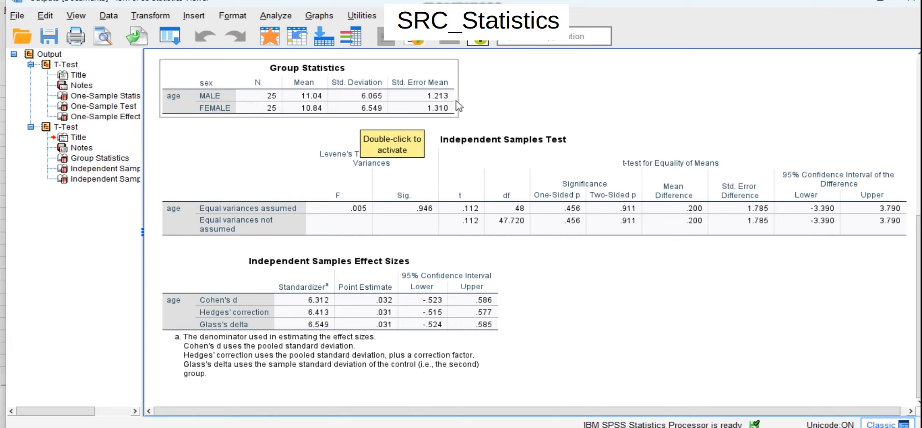
pyautogui.click(448, 176)
pyautogui.click(365, 249)
pyautogui.click(301, 159)
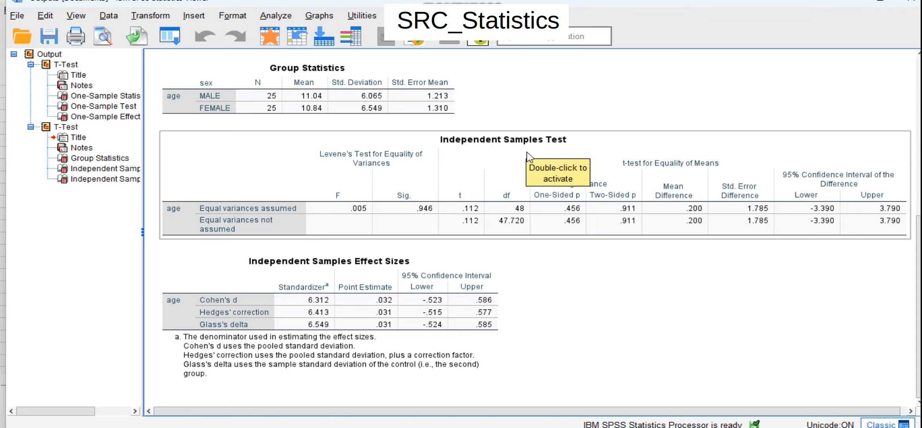
pyautogui.click(604, 285)
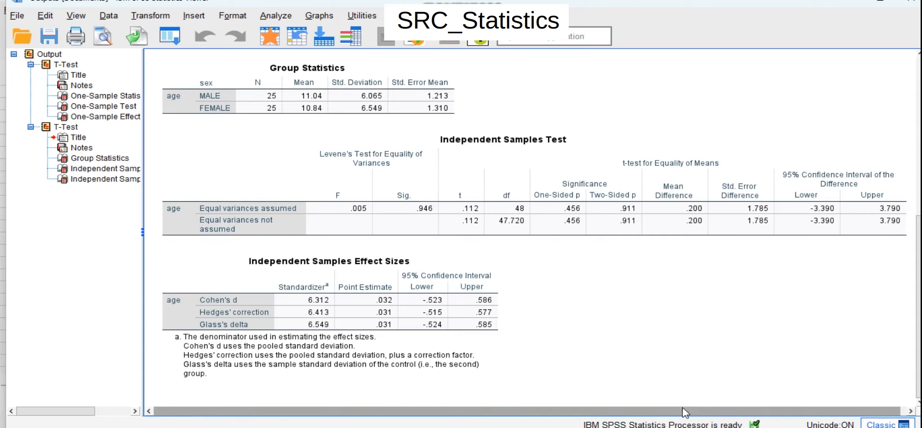
pyautogui.moveTo(684, 411); pyautogui.dragTo(732, 410)
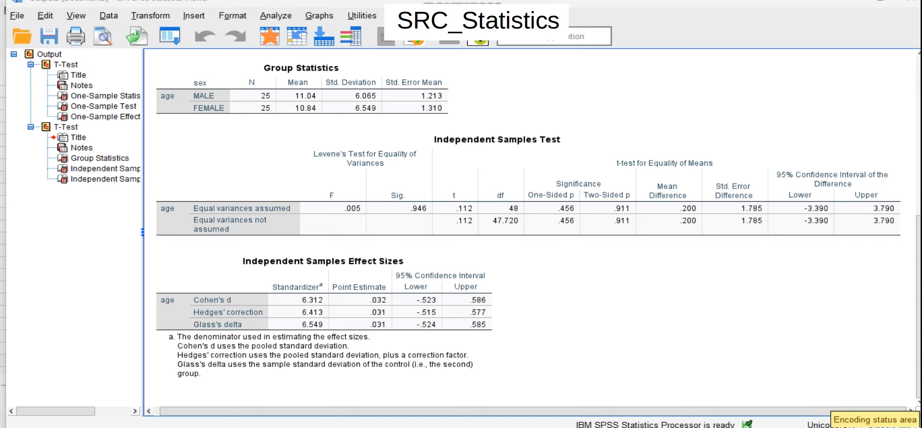
# Step: Return to the case data, start a Paired-Samples T Test and reset its settings to clear the existing pair
pyautogui.hotkey('alt', 'Tab')
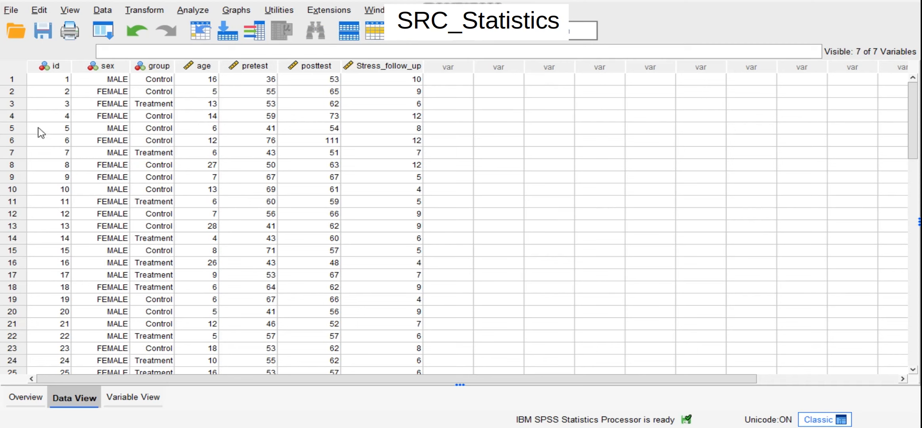
pyautogui.scroll(-7, 60, 198)
pyautogui.scroll(7, 104, 314)
pyautogui.click(194, 12)
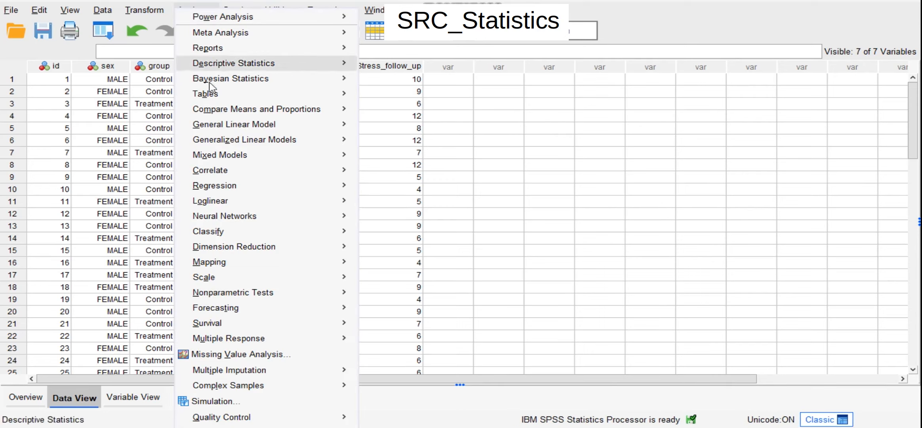
pyautogui.moveTo(223, 126)
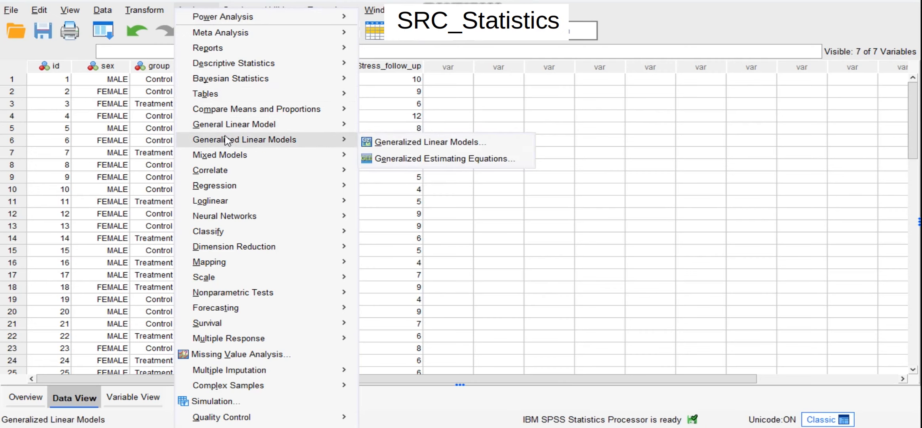
pyautogui.moveTo(284, 110)
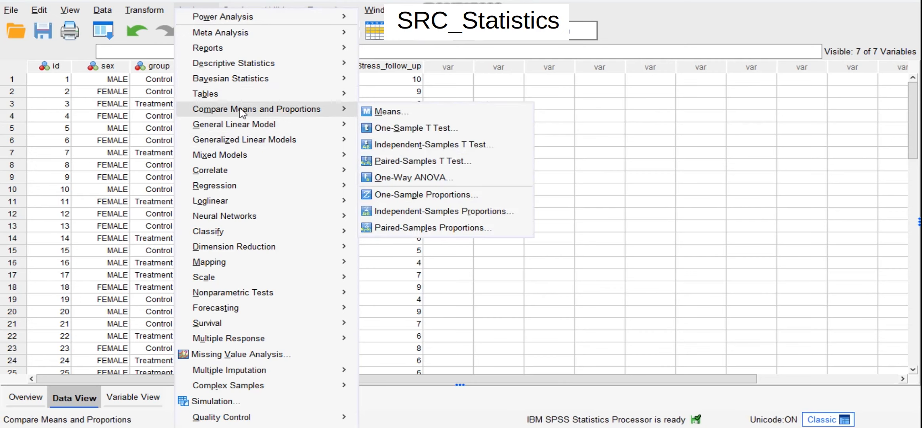
pyautogui.click(437, 161)
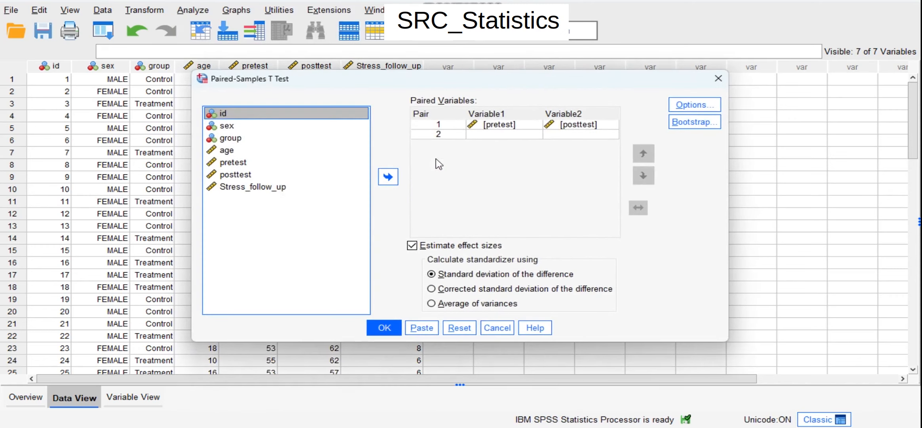
pyautogui.click(456, 327)
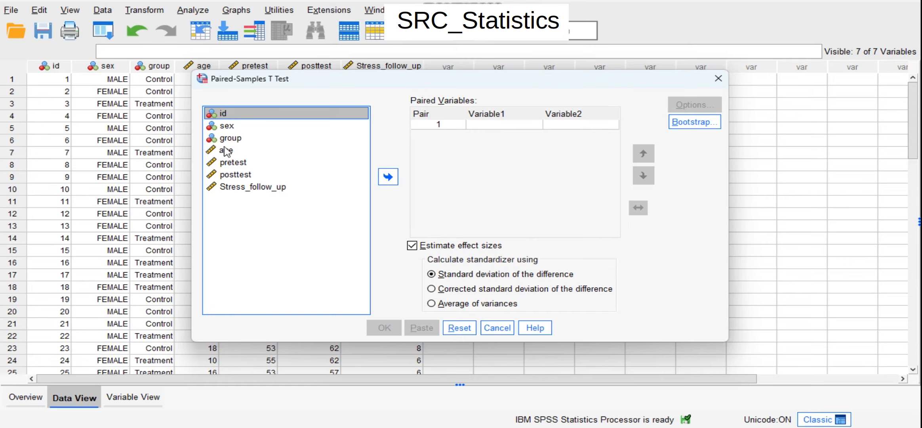
# Step: Pair pretest as Variable1 with posttest as Variable2 for the Paired-Samples T Test
pyautogui.click(229, 163)
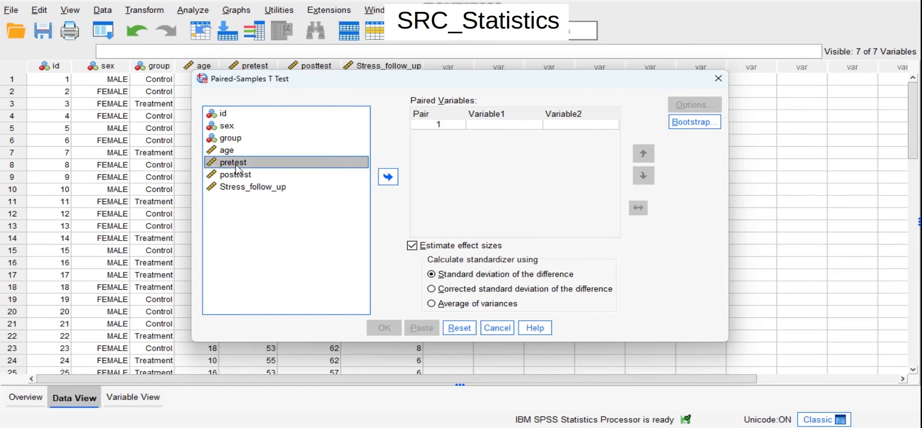
pyautogui.click(387, 179)
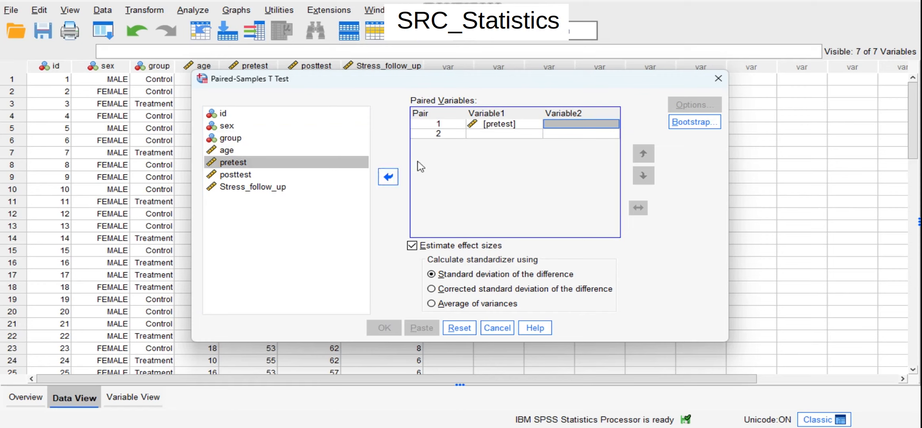
pyautogui.click(233, 175)
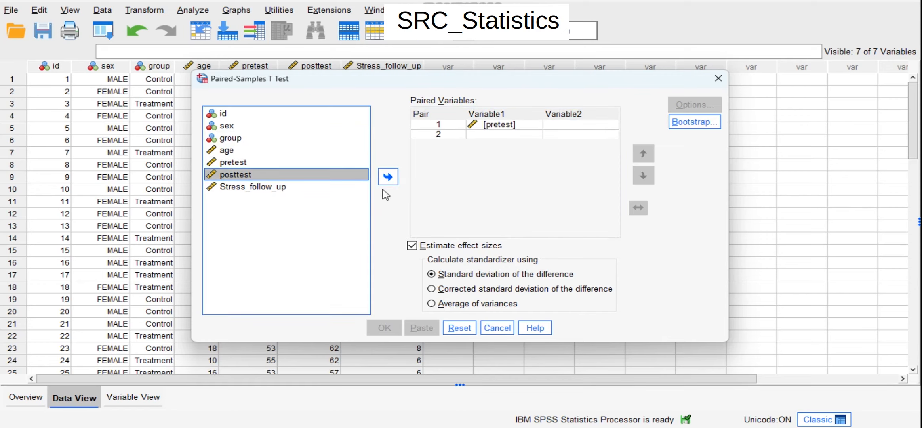
pyautogui.click(388, 177)
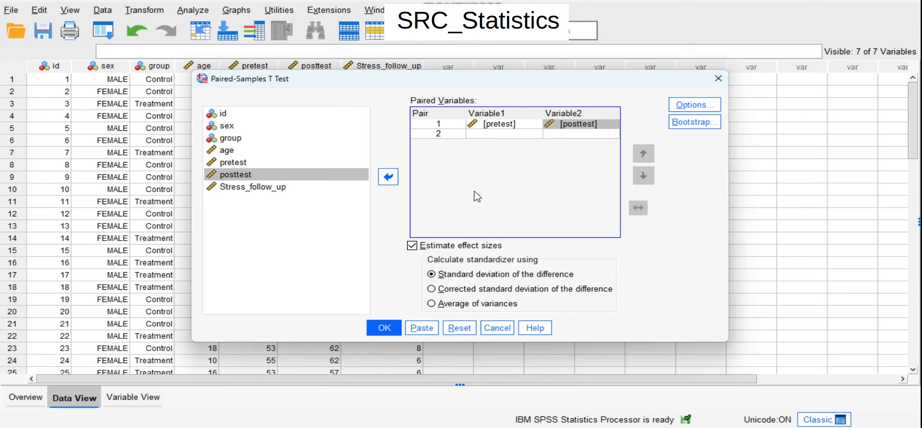
# Step: Run the Paired-Samples T Test with the 95% confidence interval option and examine the paired-samples output tables
pyautogui.click(694, 110)
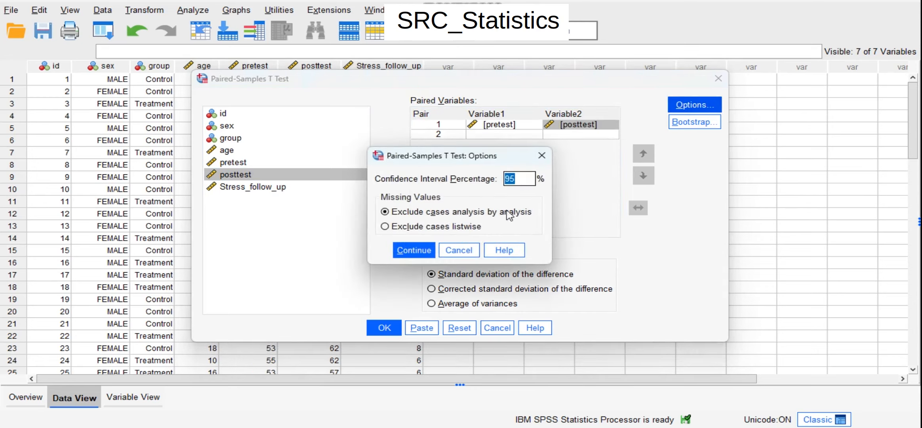
pyautogui.click(541, 155)
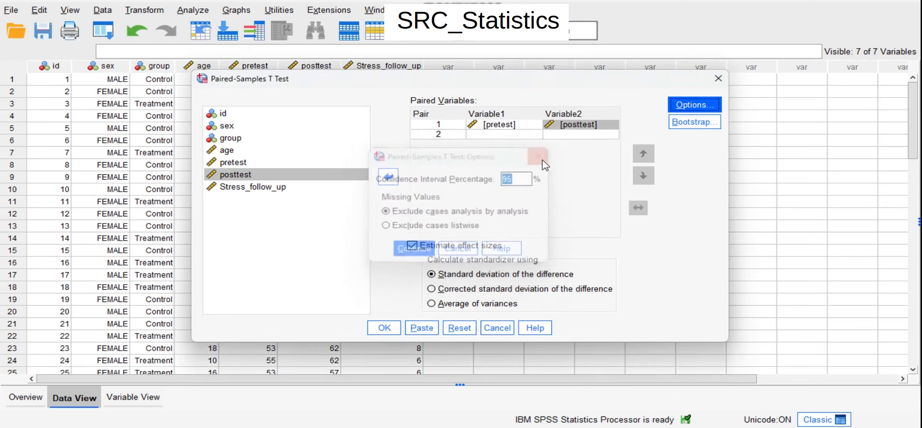
pyautogui.click(378, 331)
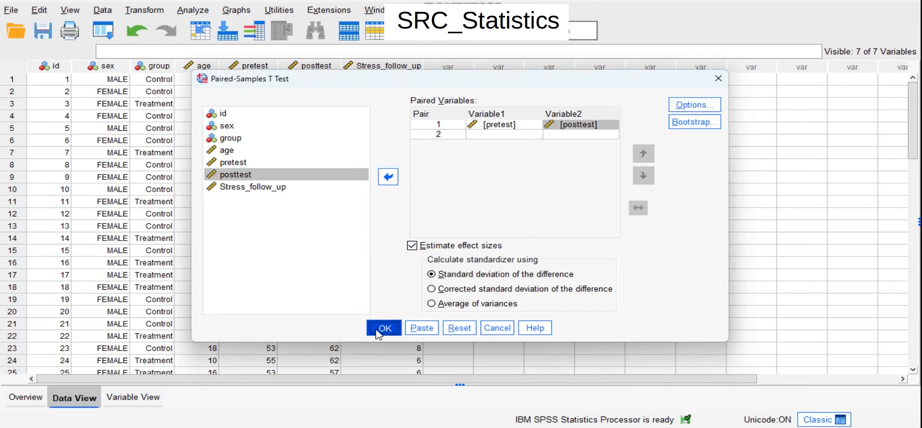
pyautogui.click(577, 240)
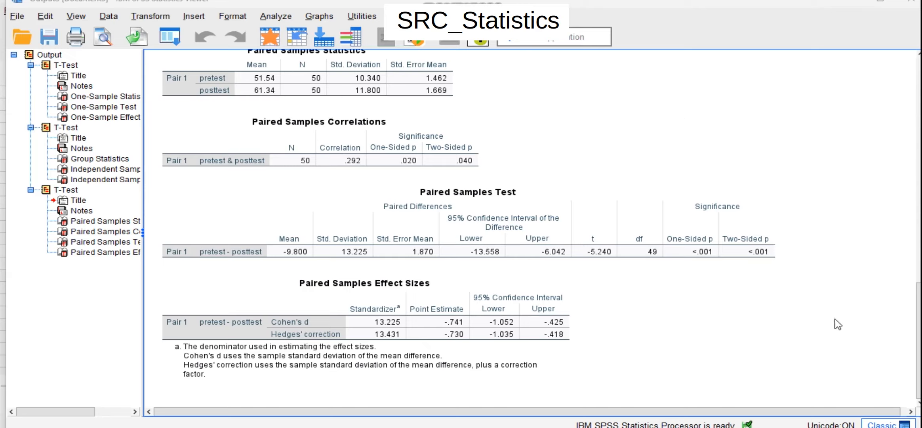
pyautogui.click(558, 336)
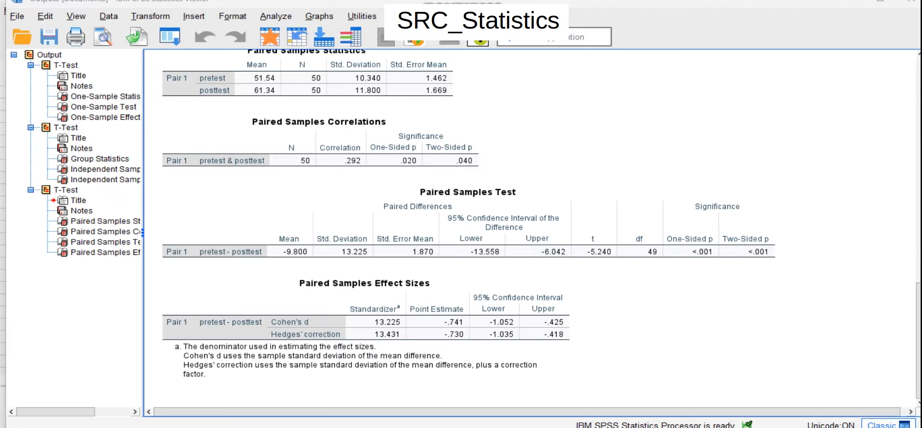